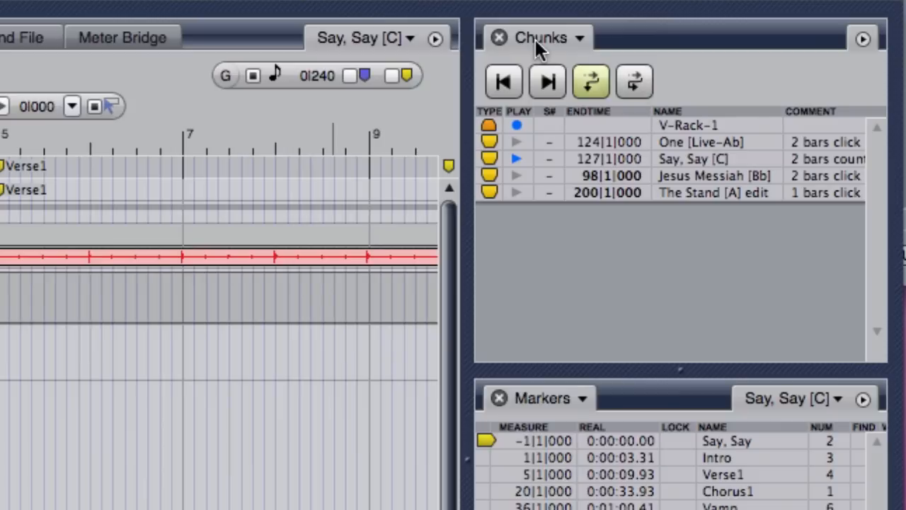
Play-enable the Jesus Messiah [Bb] chunk and switch back to the Say, Say [C] chunk.
{"action": "left_click", "coordinate": [514, 172]}
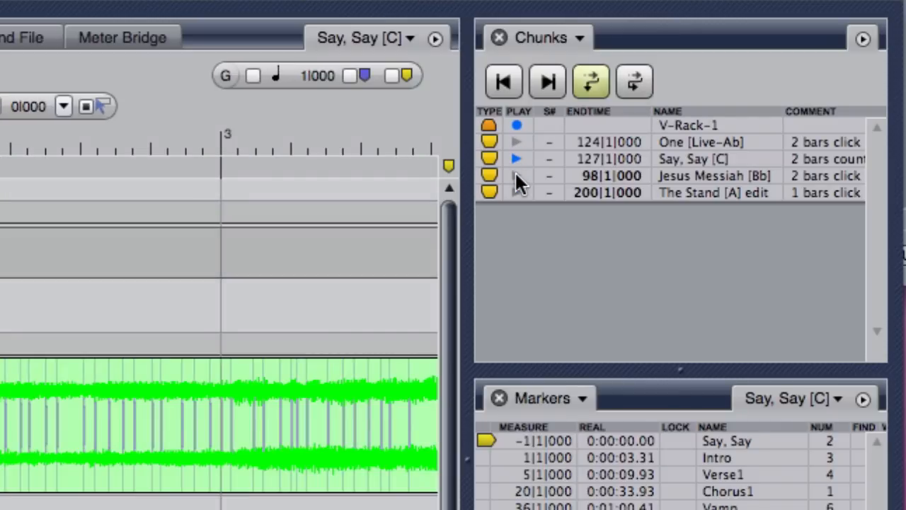
{"action": "left_click", "coordinate": [515, 159]}
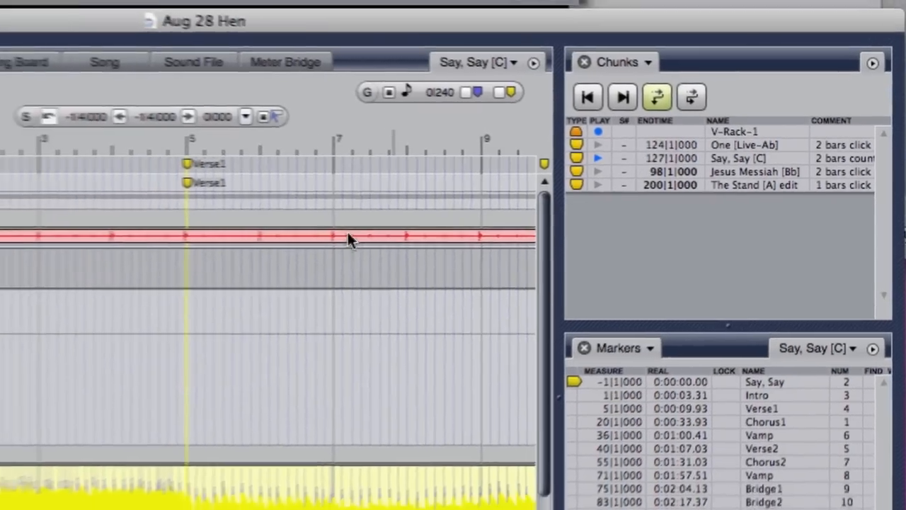
Examine the end of the Say, Say sequence, comparing where each track's soundbite stops with the chunk's end time.
{"action": "scroll", "coordinate": [231, 308], "scroll_direction": "right", "scroll_amount": 8}
{"action": "scroll", "coordinate": [231, 309], "scroll_direction": "down", "scroll_amount": 2}
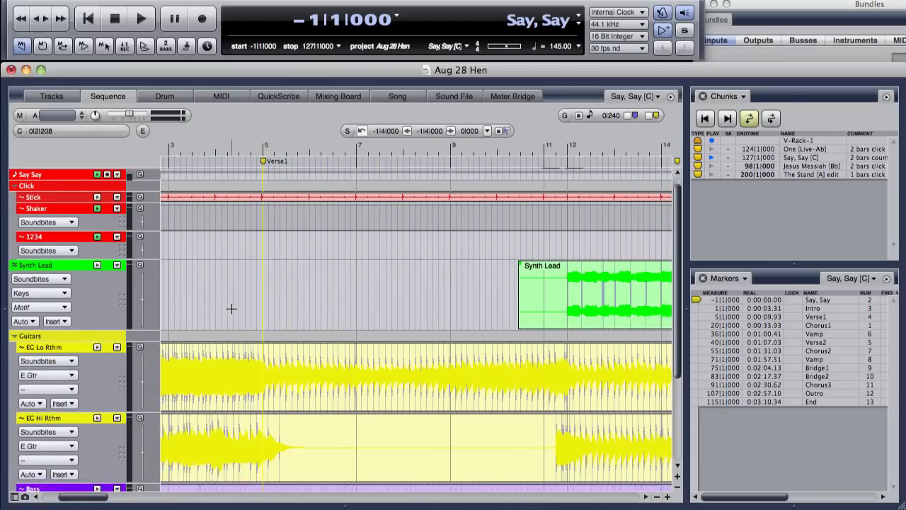
{"action": "scroll", "coordinate": [231, 309], "scroll_direction": "right", "scroll_amount": 5}
{"action": "scroll", "coordinate": [232, 308], "scroll_direction": "down", "scroll_amount": 1}
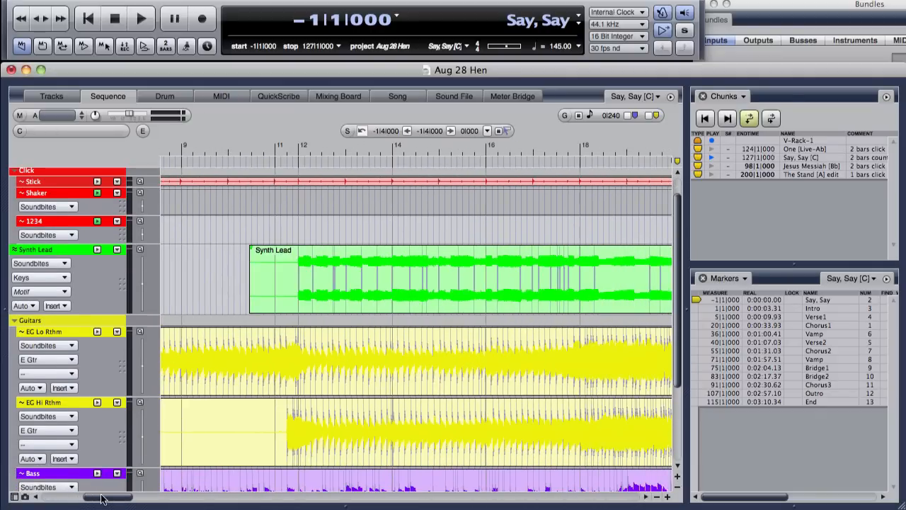
{"action": "left_click_drag", "start_coordinate": [104, 498], "coordinate": [567, 498]}
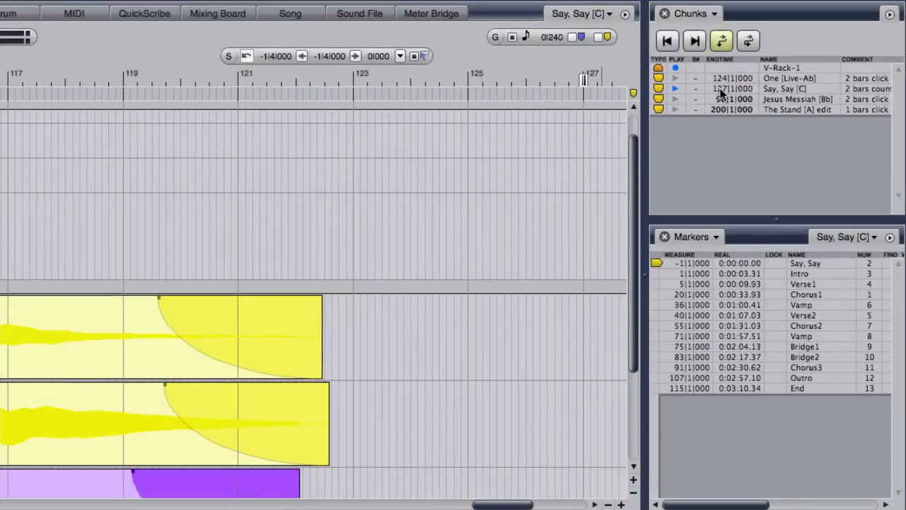
{"action": "scroll", "coordinate": [542, 150], "scroll_direction": "down", "scroll_amount": 5}
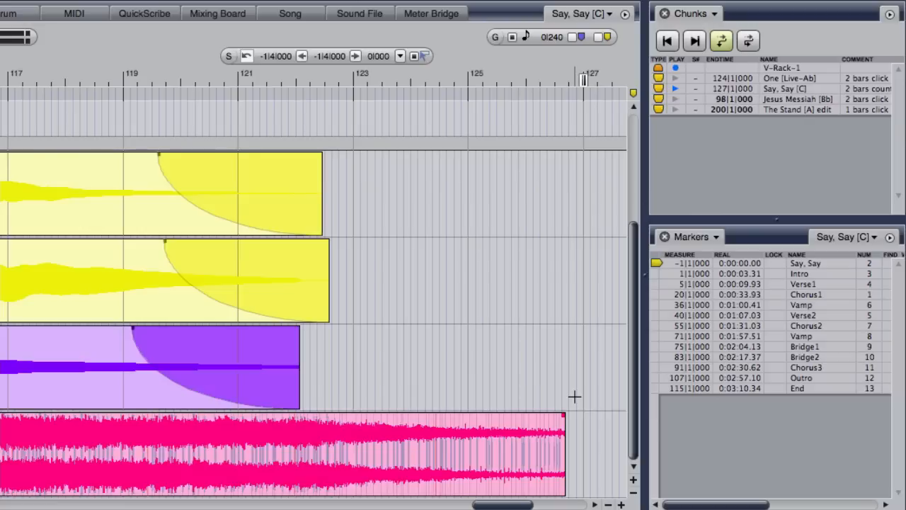
{"action": "scroll", "coordinate": [574, 397], "scroll_direction": "up", "scroll_amount": 3}
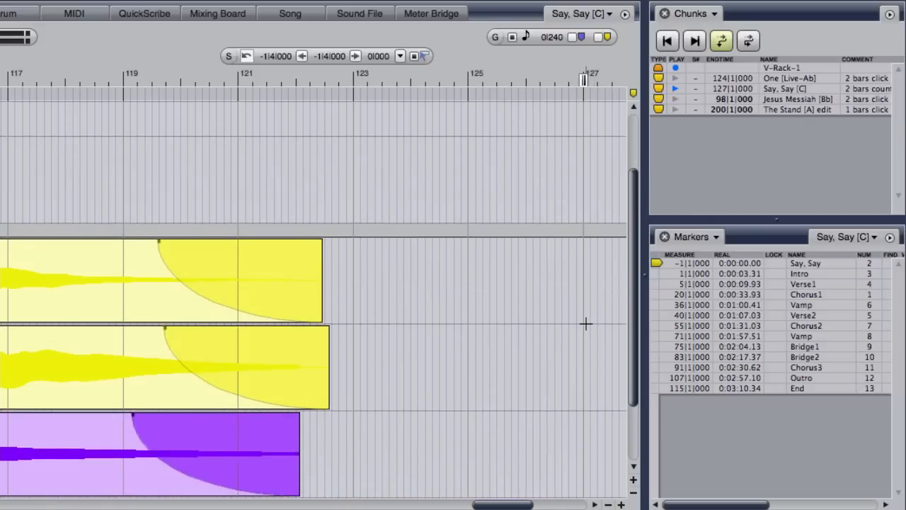
{"action": "scroll", "coordinate": [586, 322], "scroll_direction": "down", "scroll_amount": 3}
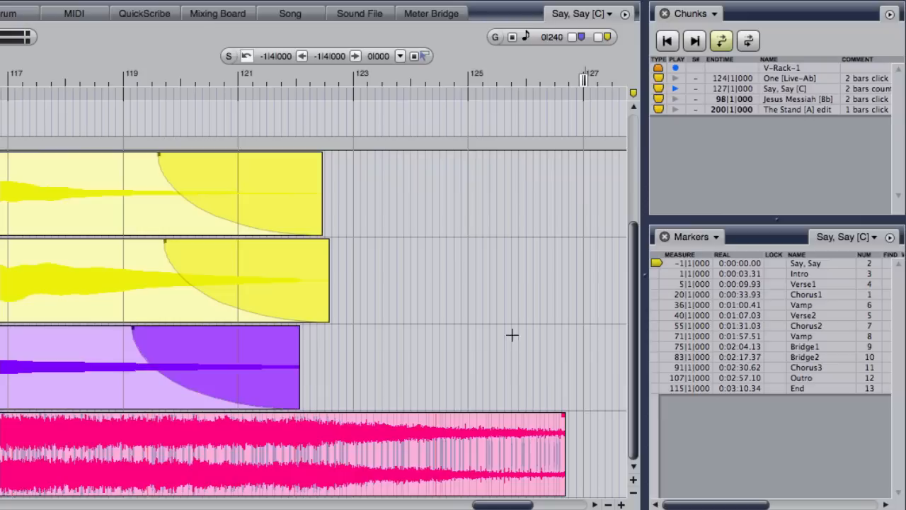
{"action": "scroll", "coordinate": [451, 395], "scroll_direction": "left", "scroll_amount": 5}
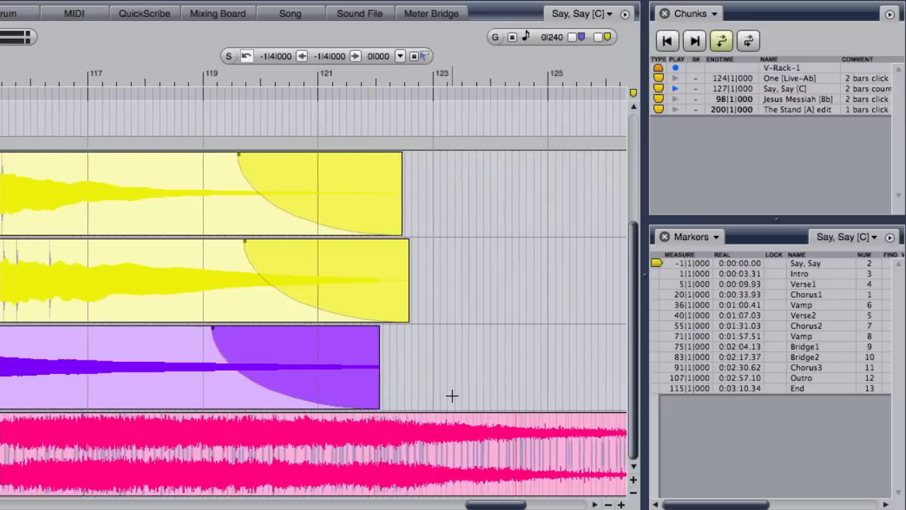
{"action": "scroll", "coordinate": [452, 395], "scroll_direction": "right", "scroll_amount": 2}
{"action": "scroll", "coordinate": [452, 395], "scroll_direction": "right", "scroll_amount": 4}
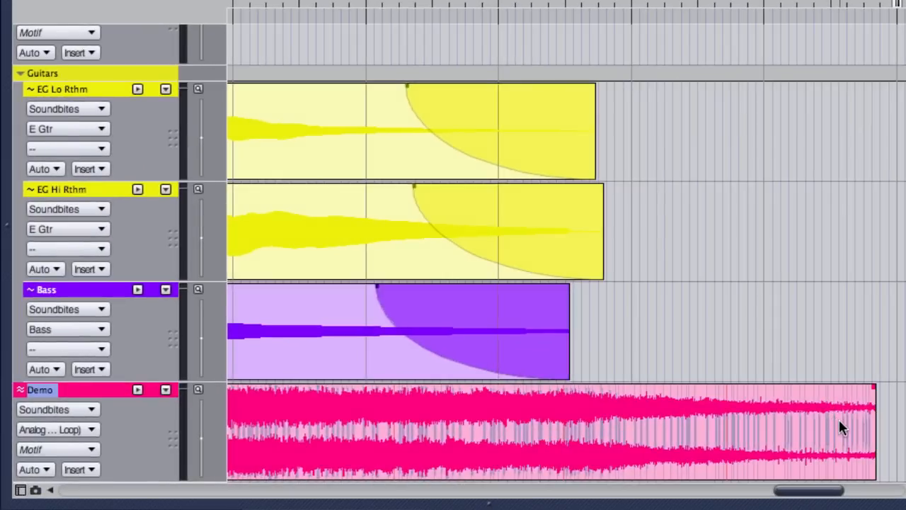
Trim the end of the Demo soundbite back to the End marker at measure 115.
{"action": "left_click", "coordinate": [839, 424]}
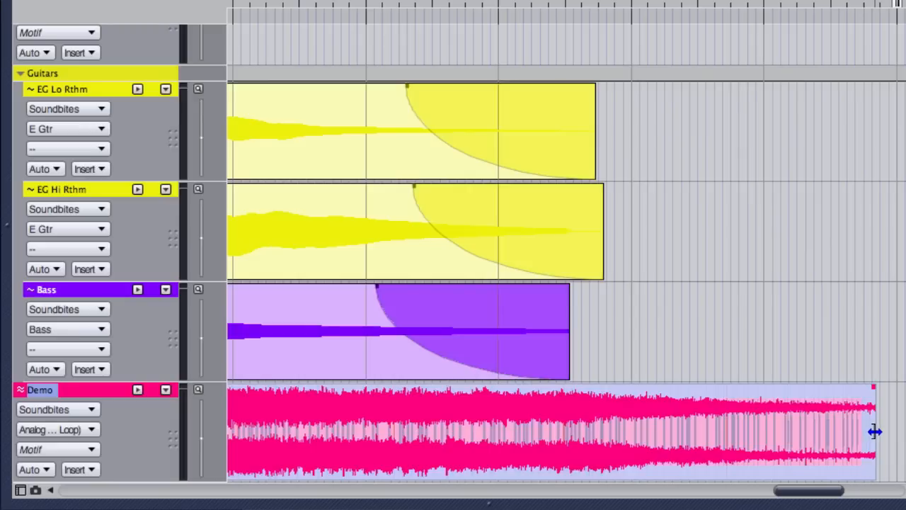
{"action": "left_click_drag", "start_coordinate": [874, 431], "coordinate": [366, 454]}
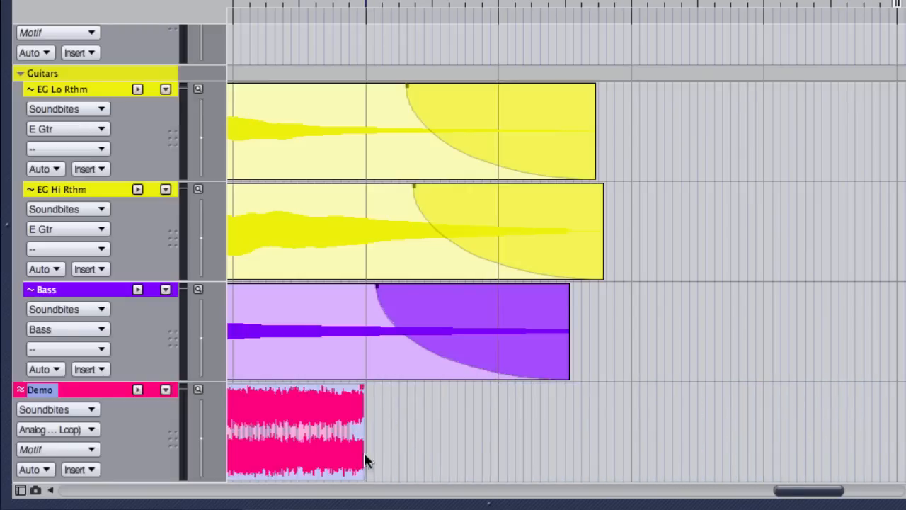
{"action": "scroll", "coordinate": [479, 438], "scroll_direction": "left", "scroll_amount": 10}
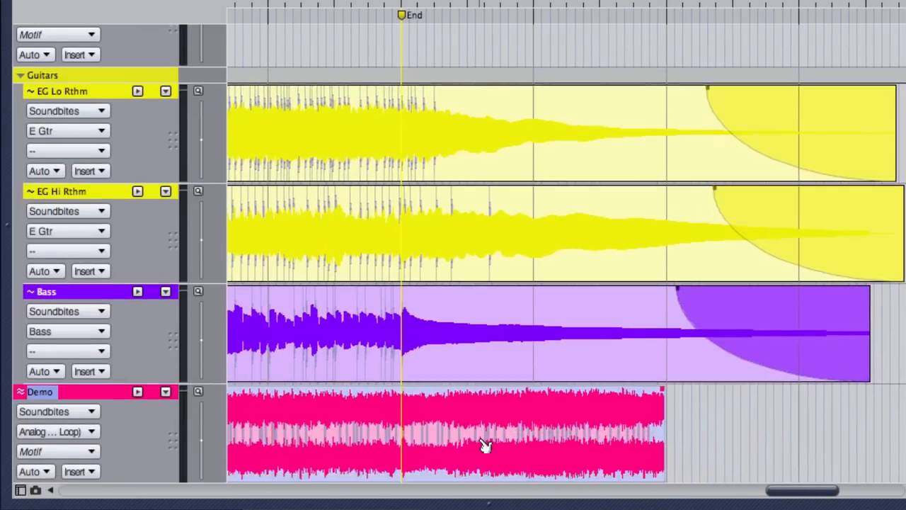
{"action": "scroll", "coordinate": [481, 439], "scroll_direction": "down", "scroll_amount": 1}
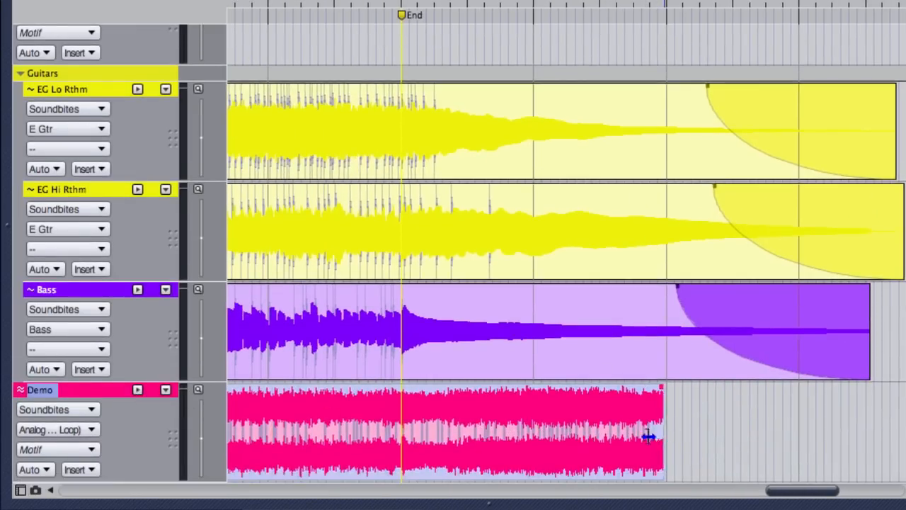
{"action": "left_click_drag", "start_coordinate": [649, 435], "coordinate": [402, 440]}
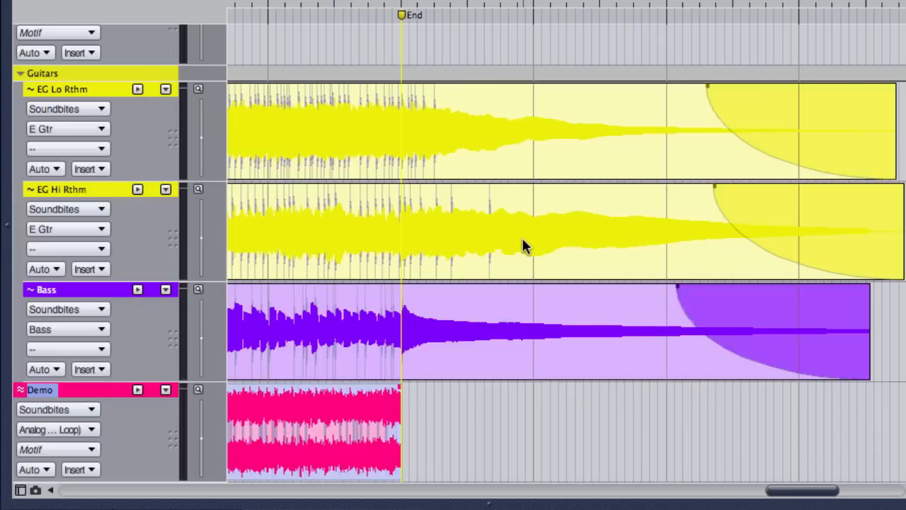
Select the EG Lo Rthm, EG Hi Rthm and Bass soundbites together and trim their ends to just before measure 118.
{"action": "left_click", "coordinate": [592, 133]}
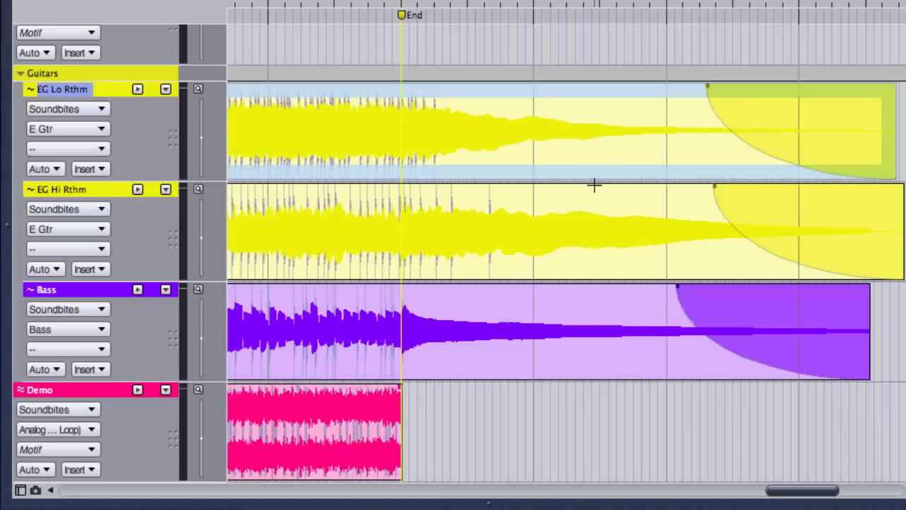
{"action": "left_click", "coordinate": [594, 228], "text": "shift"}
{"action": "left_click", "coordinate": [601, 335], "text": "shift"}
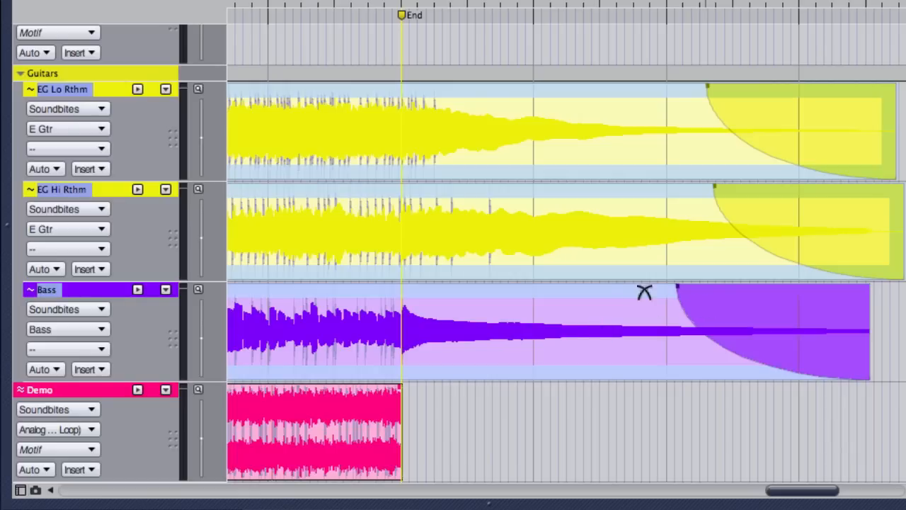
{"action": "left_click", "coordinate": [575, 416]}
{"action": "left_click", "coordinate": [587, 337]}
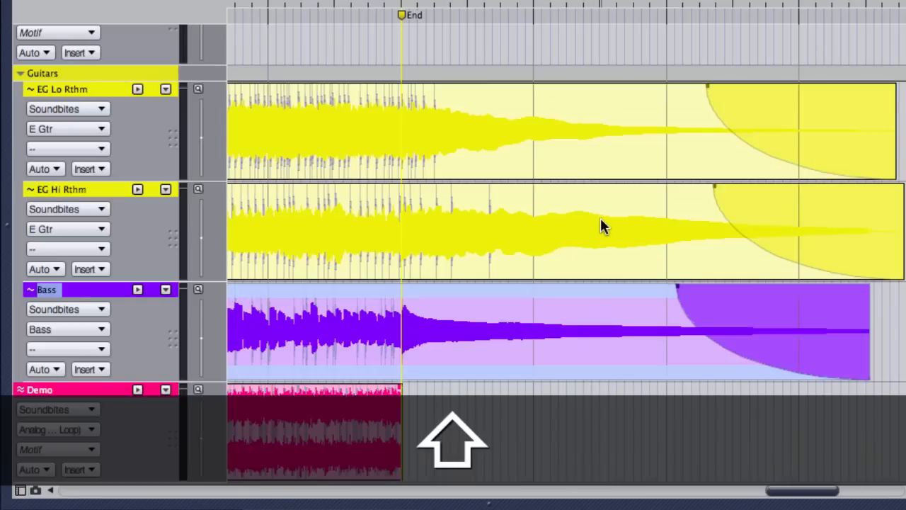
{"action": "left_click", "coordinate": [600, 225], "text": "shift"}
{"action": "left_click", "coordinate": [606, 148], "text": "shift"}
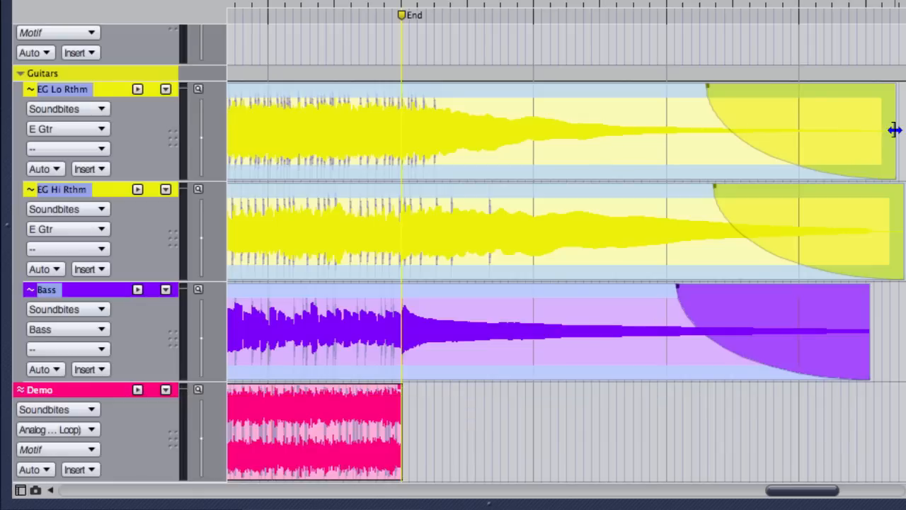
{"action": "left_click_drag", "start_coordinate": [894, 130], "coordinate": [591, 160]}
{"action": "key", "text": "ctrl"}
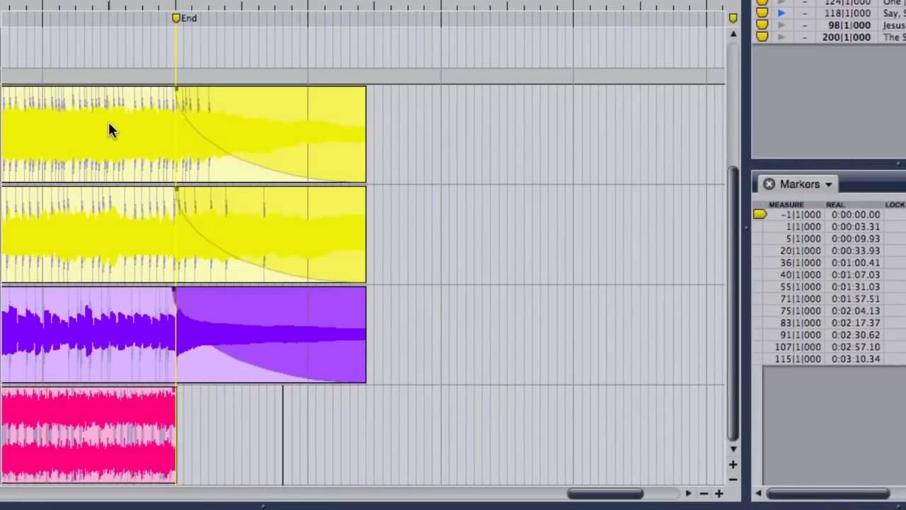
Add a fade-out about 3.5 measures long to the end of the Demo soundbite.
{"action": "left_click", "coordinate": [108, 121]}
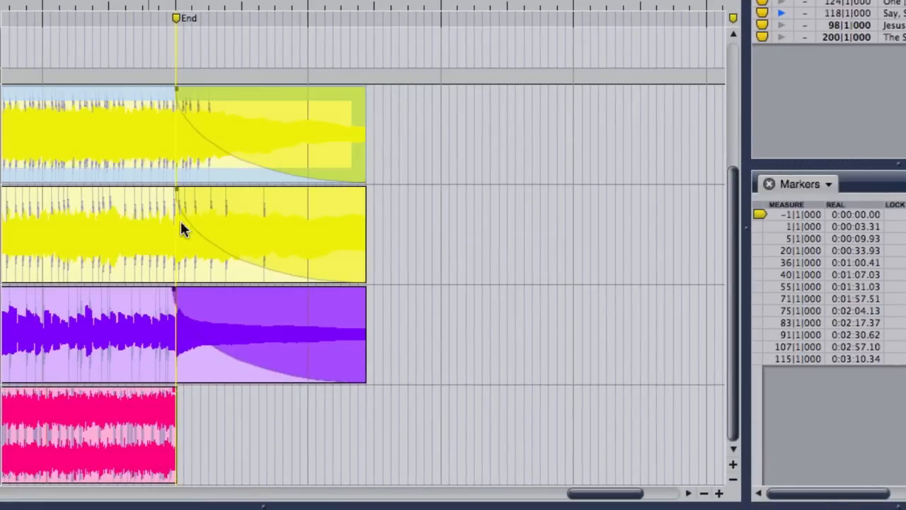
{"action": "scroll", "coordinate": [239, 425], "scroll_direction": "left", "scroll_amount": 5}
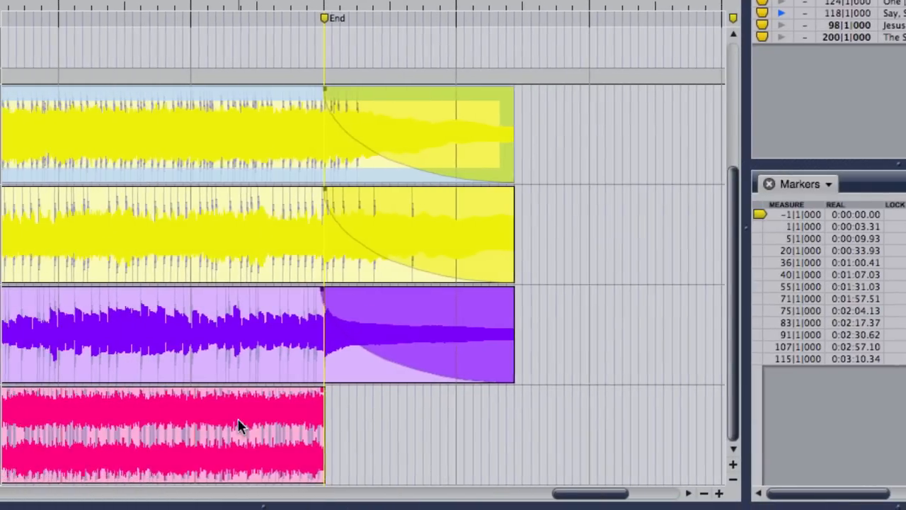
{"action": "scroll", "coordinate": [238, 425], "scroll_direction": "left", "scroll_amount": 6}
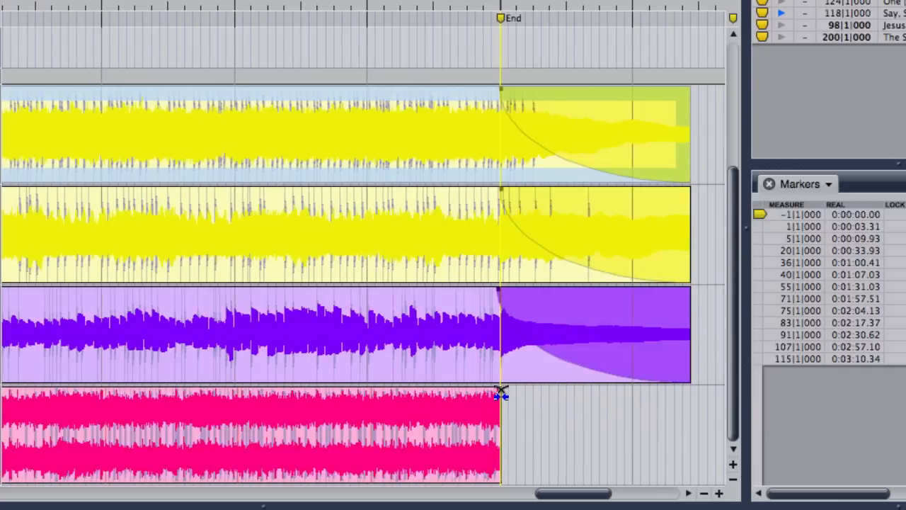
{"action": "left_click_drag", "start_coordinate": [501, 394], "coordinate": [271, 401]}
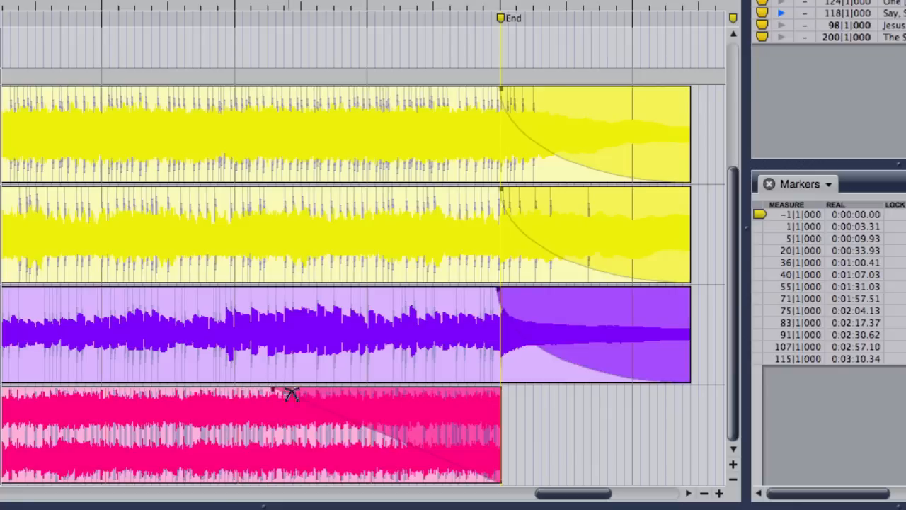
Change the Demo soundbite's fade-out to the sixth curve preset, the deeply concave one.
{"action": "double_click", "coordinate": [375, 433]}
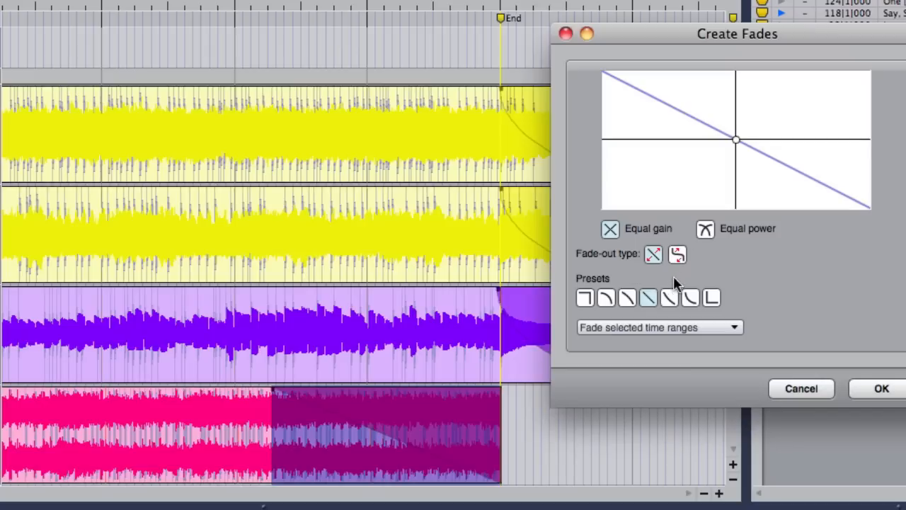
{"action": "left_click", "coordinate": [688, 299]}
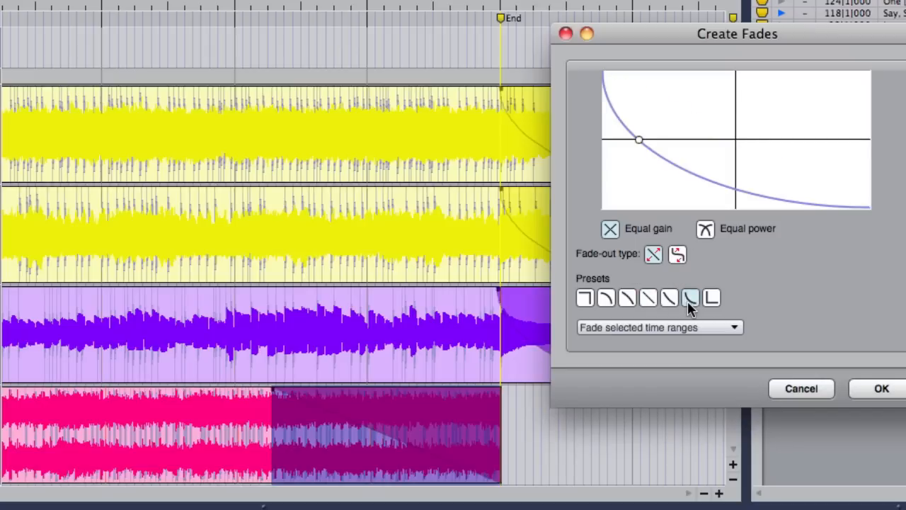
{"action": "left_click", "coordinate": [881, 388]}
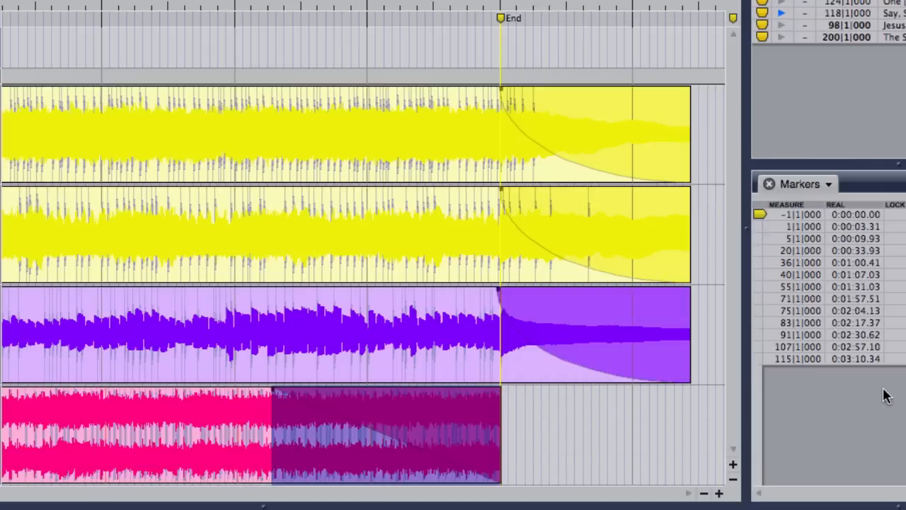
{"action": "left_click", "coordinate": [574, 423]}
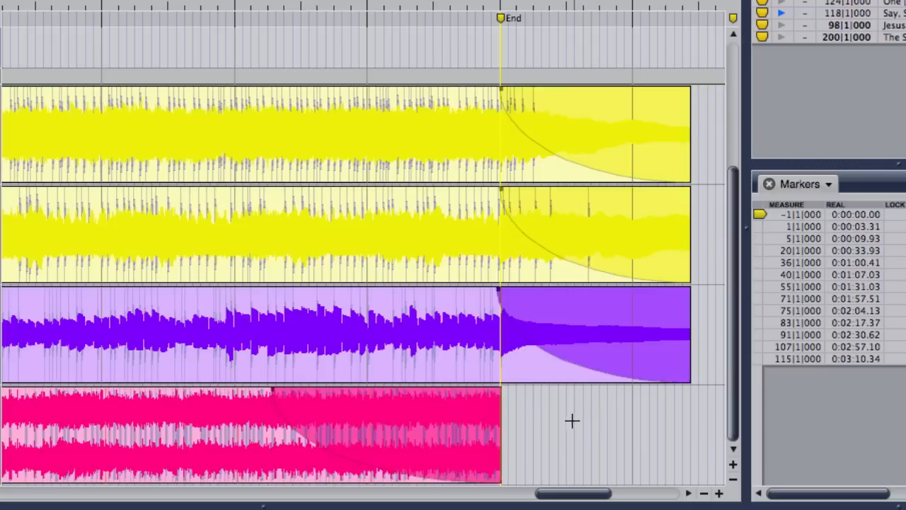
{"action": "scroll", "coordinate": [562, 420], "scroll_direction": "right", "scroll_amount": 6}
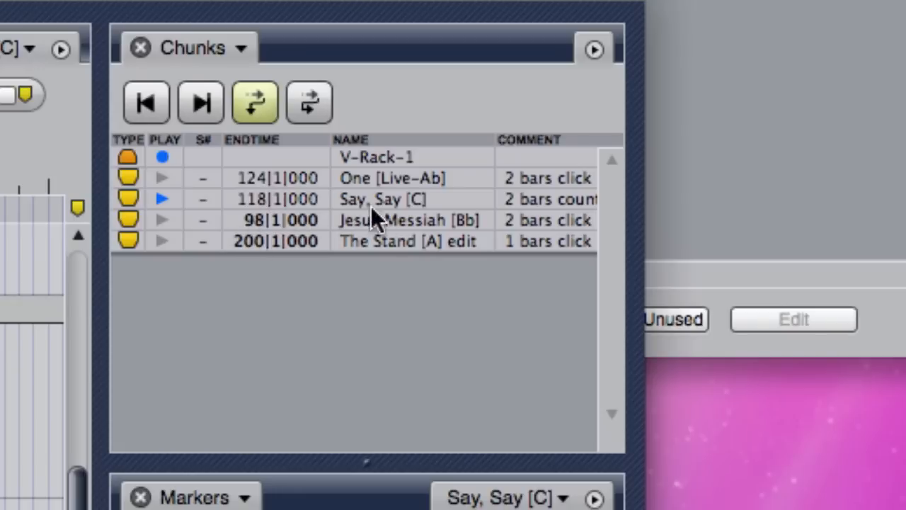
Toggle the Say, Say [C] chunk's end time to manual and back to automatic.
{"action": "left_click", "coordinate": [401, 197]}
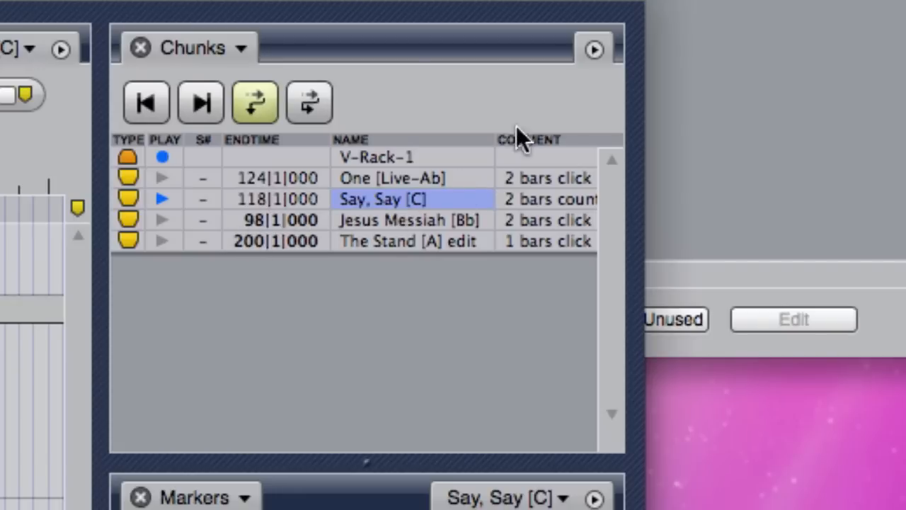
{"action": "left_click", "coordinate": [593, 49]}
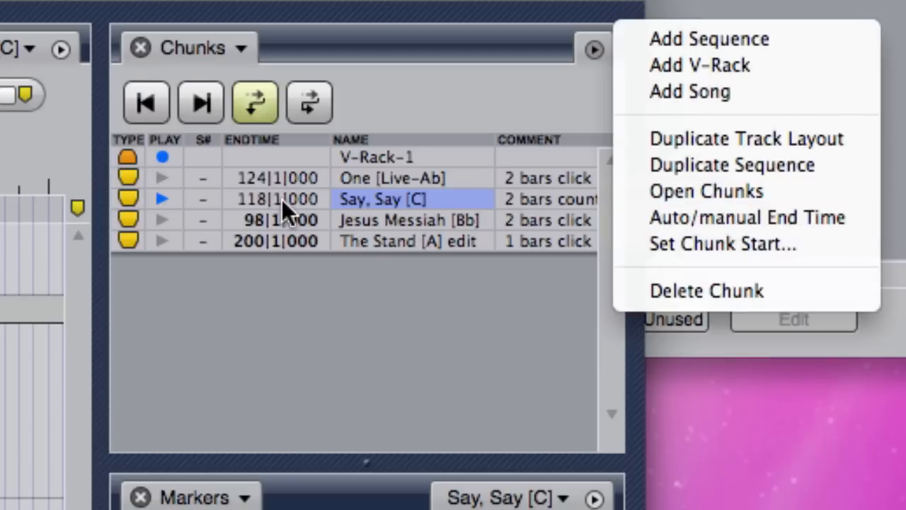
{"action": "left_click", "coordinate": [687, 222]}
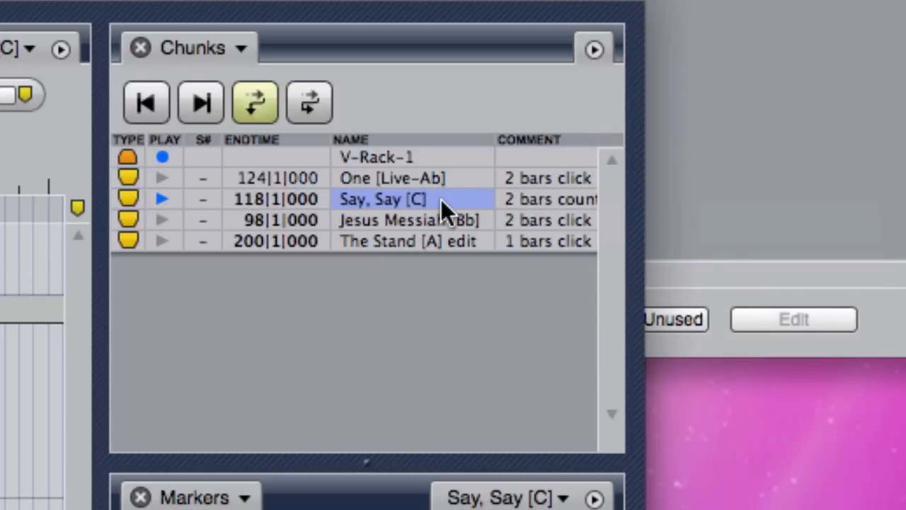
{"action": "left_click", "coordinate": [593, 49]}
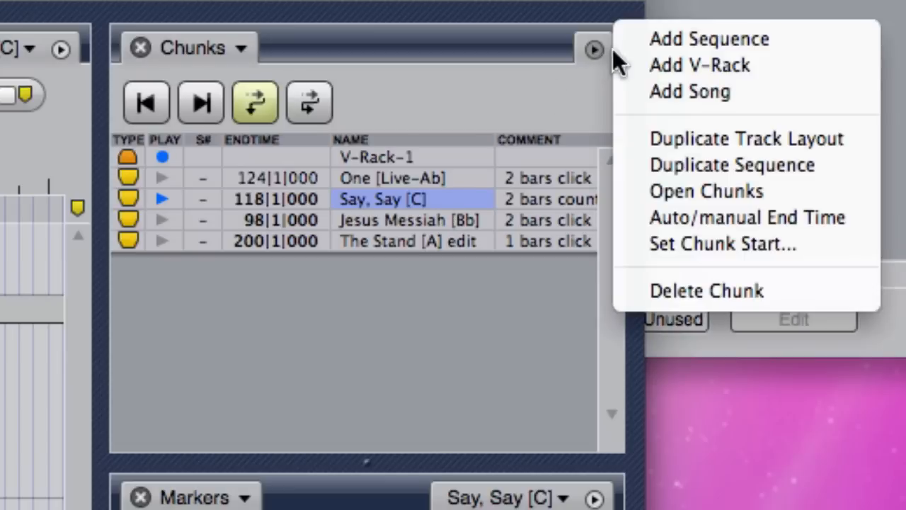
{"action": "left_click", "coordinate": [687, 221]}
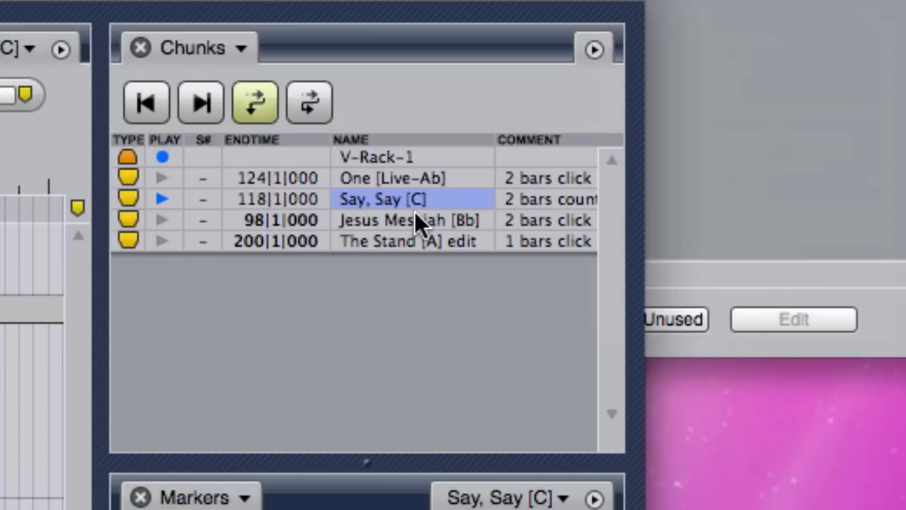
Set the end time of The Stand [A] edit chunk to 180|1|000.
{"action": "double_click", "coordinate": [248, 245]}
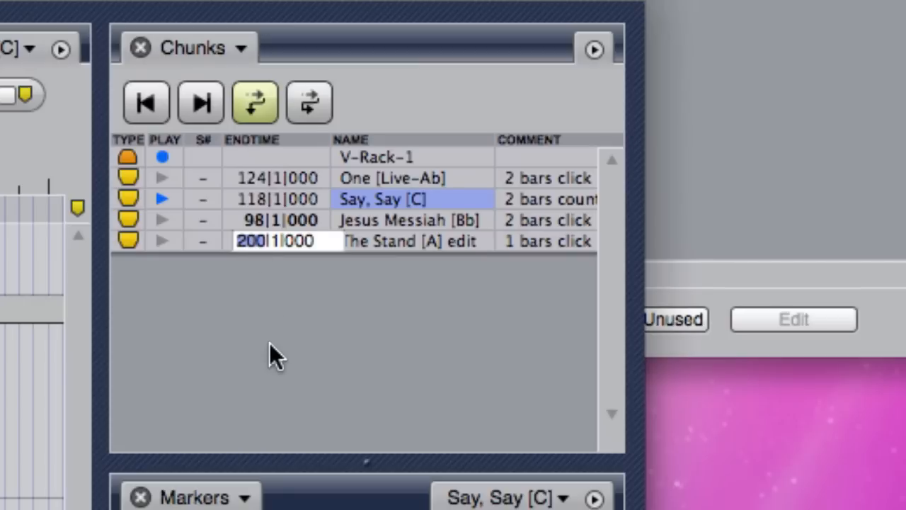
{"action": "type", "text": "180"}
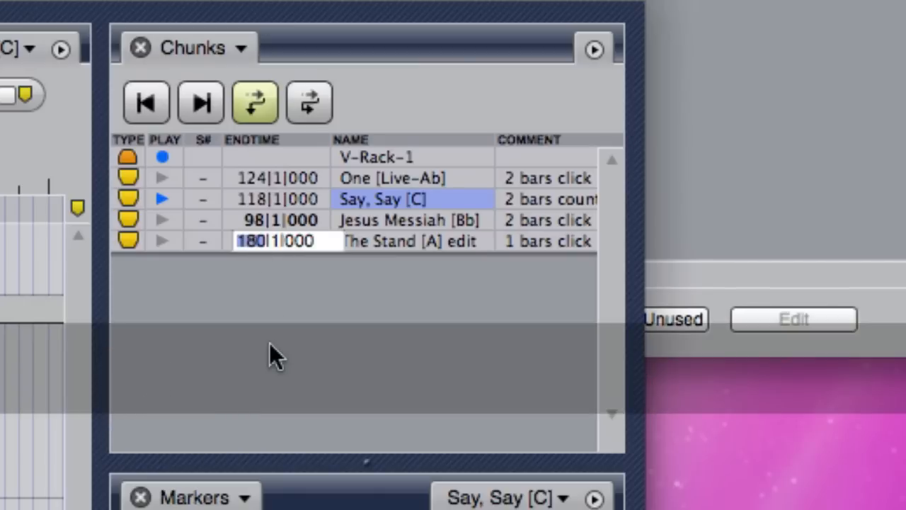
{"action": "key", "text": "Return"}
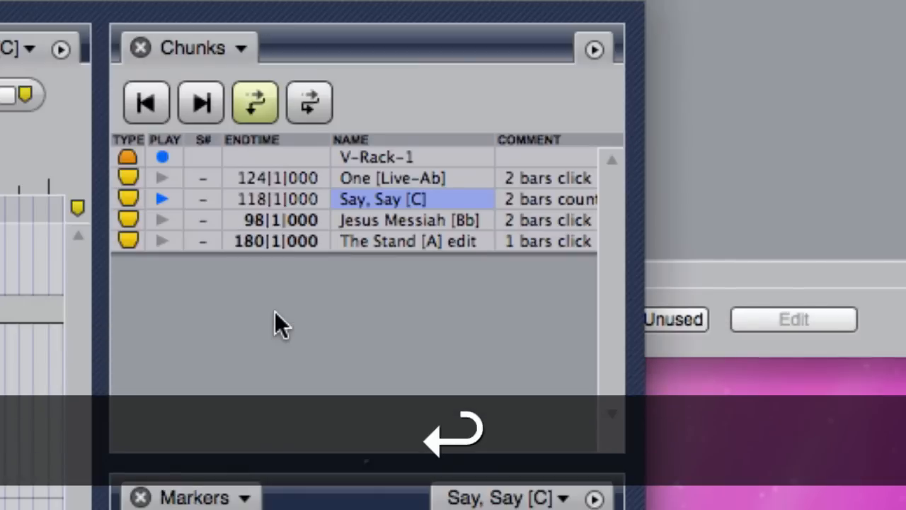